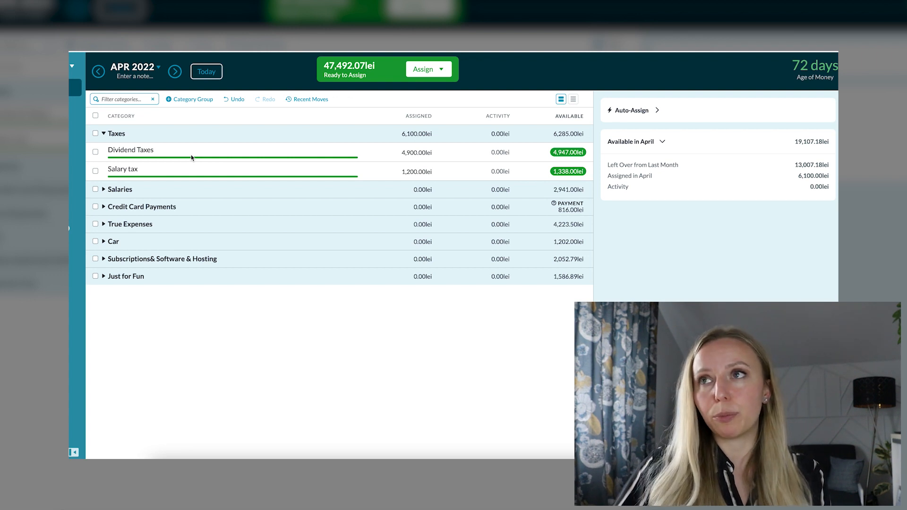
left_click(429, 152)
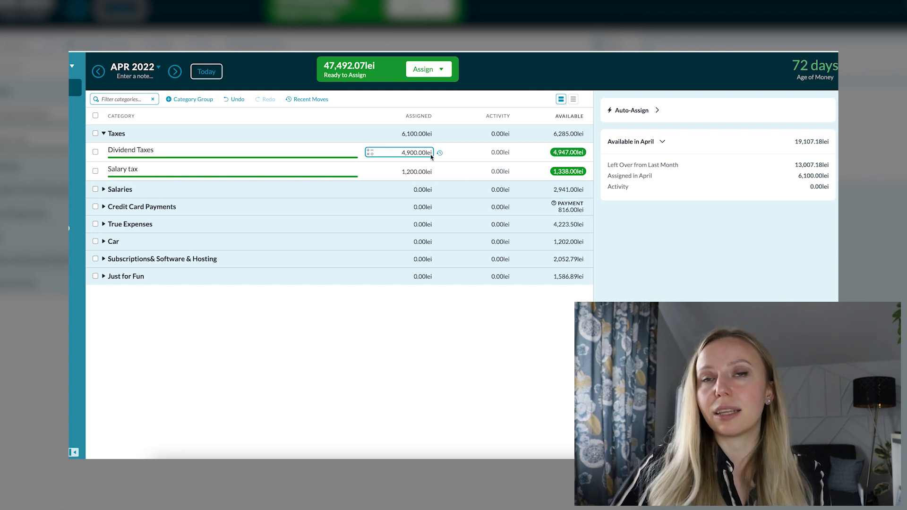
left_click(421, 171)
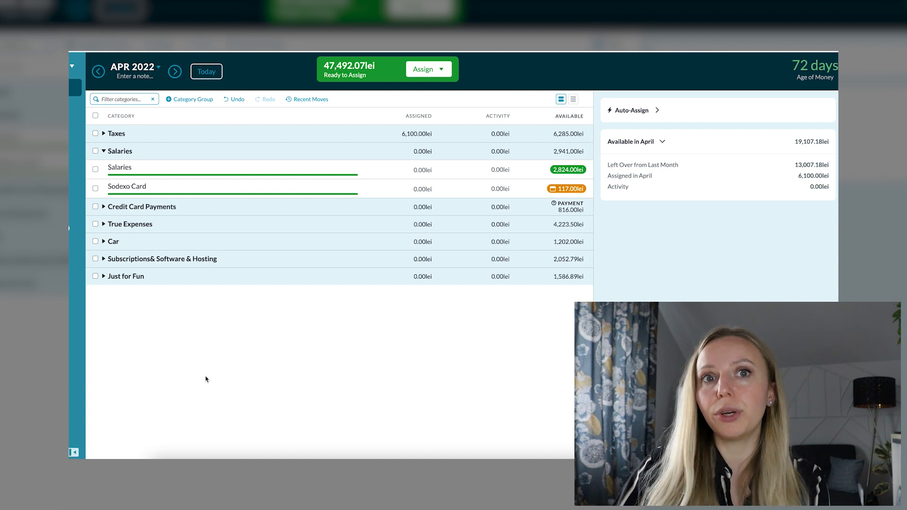
Assign 1500 lei to Salaries and 23*20 lei to Sodexo Card in the Salaries group
left_click(126, 170)
type("1500")
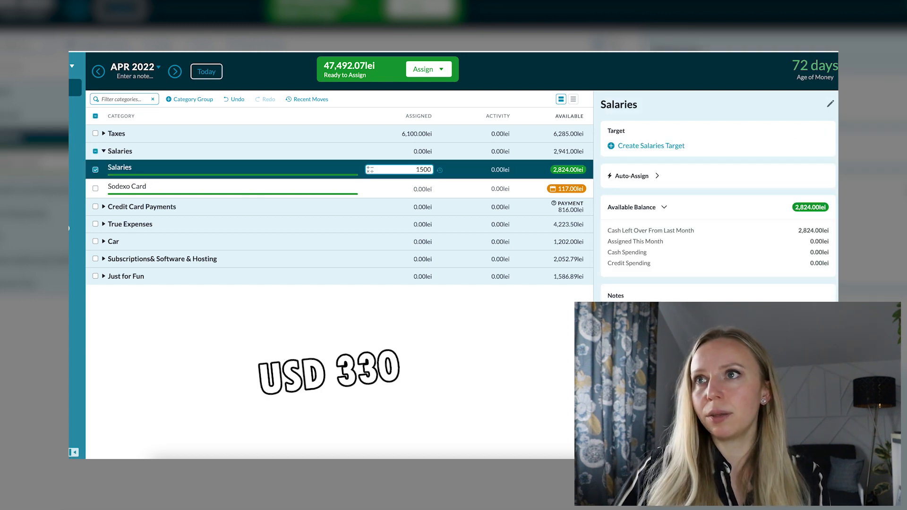
left_click(416, 190)
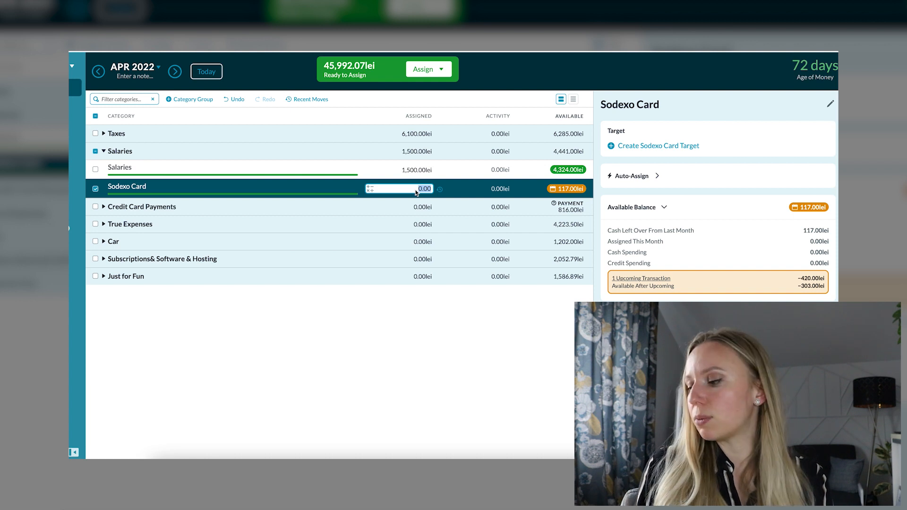
type("23")
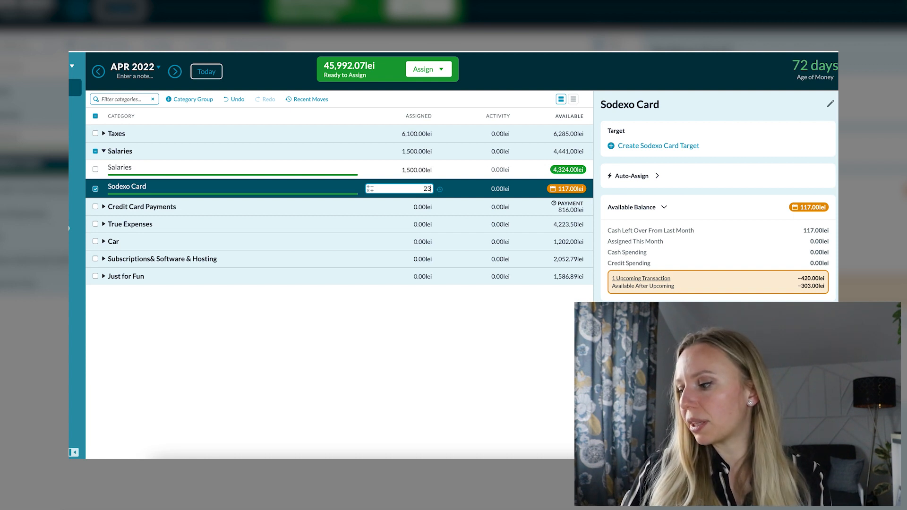
type("*20")
key("Return")
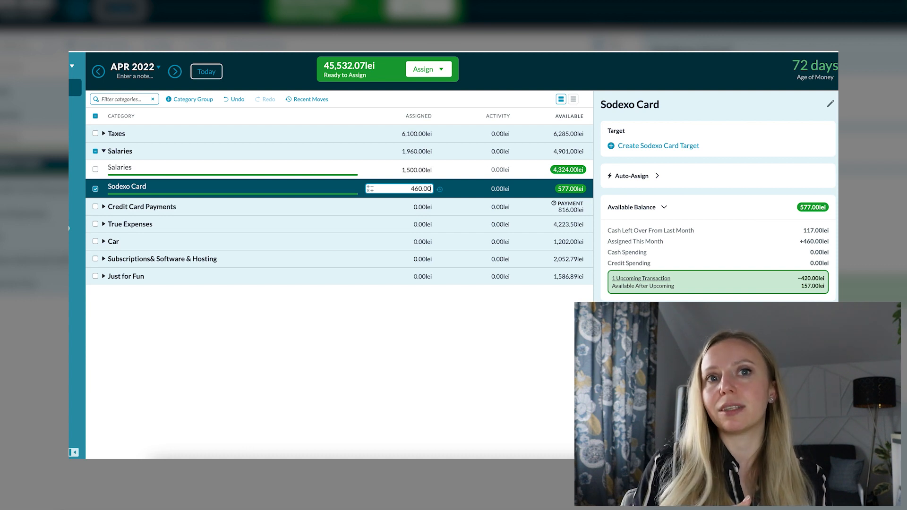
left_click(413, 170)
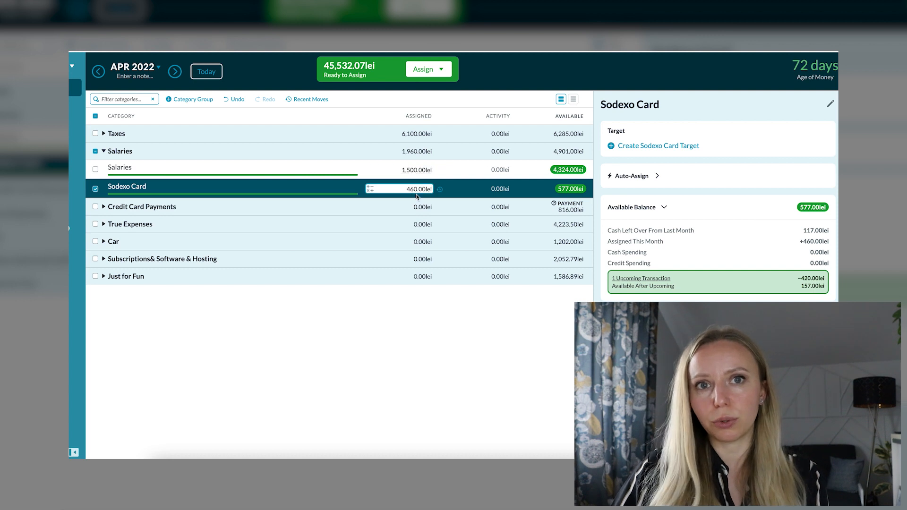
Assign 955 lei to Car Loan under Credit Card Payments and collapse that group
left_click(104, 151)
left_click(103, 169)
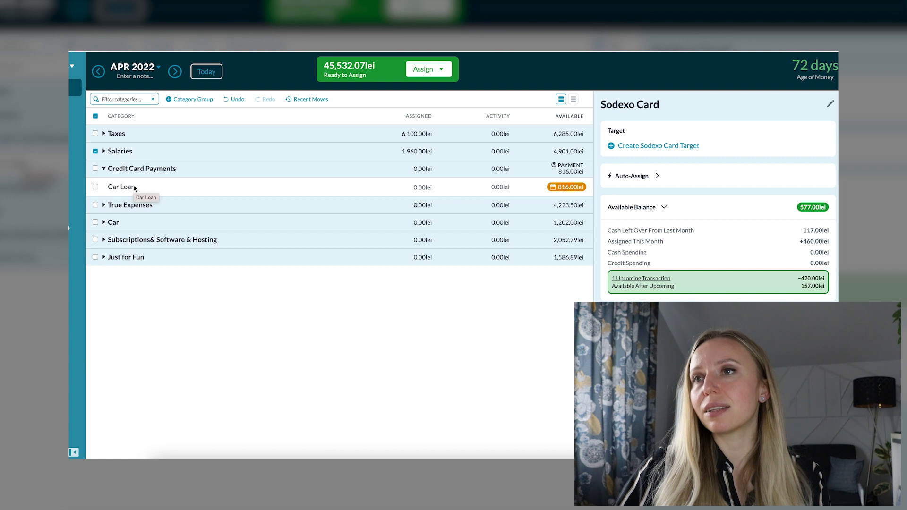
left_click(412, 189)
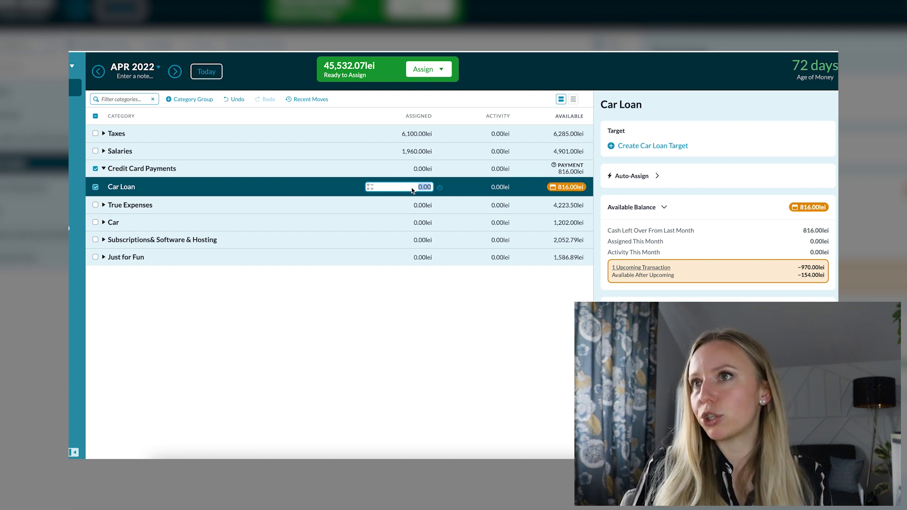
type("955")
key("Return")
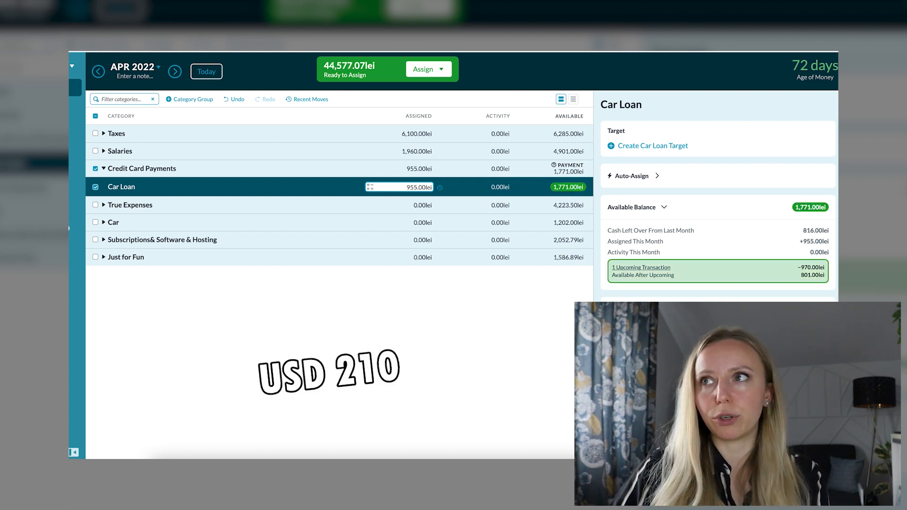
left_click(96, 187)
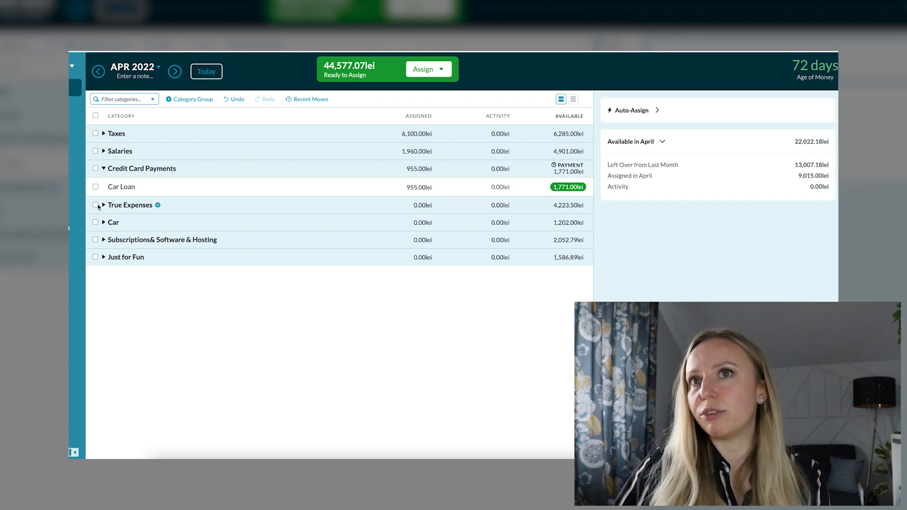
left_click(103, 169)
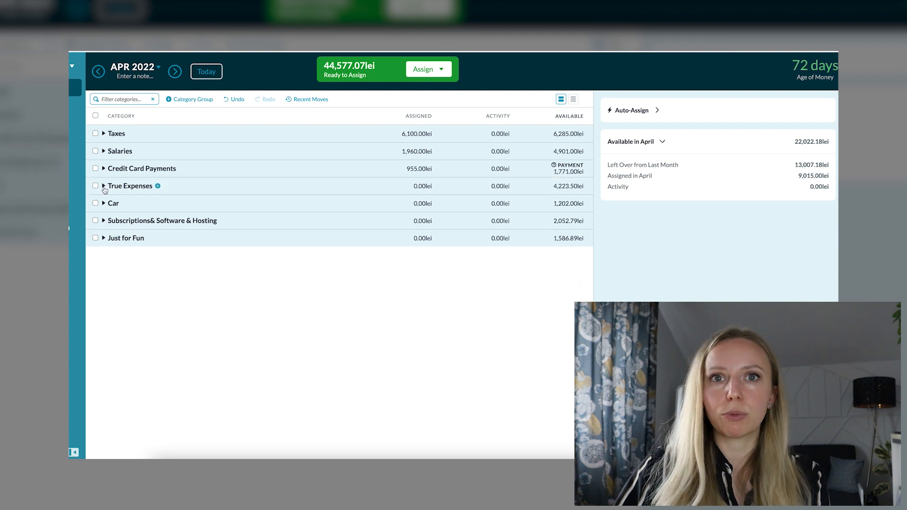
Assign 4000 lei to the Services category in the True Expenses group
left_click(104, 186)
left_click(401, 205)
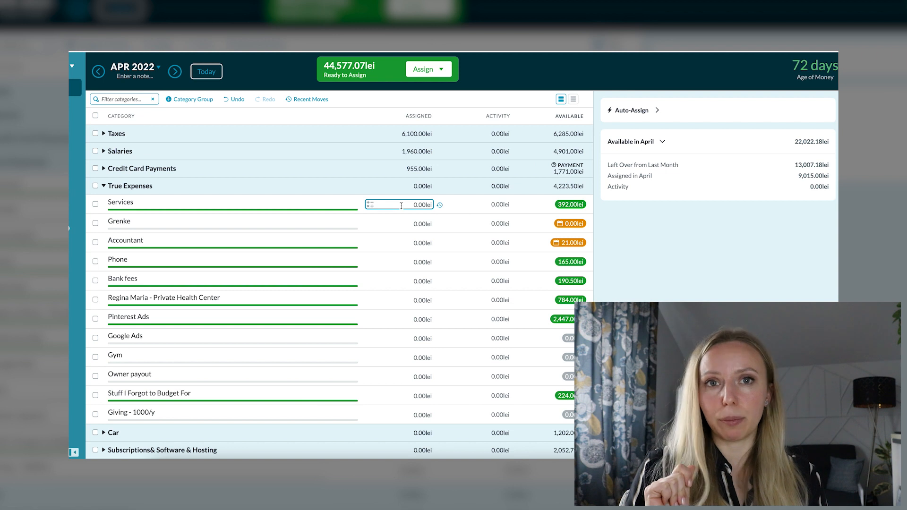
left_click(402, 204)
type("4000")
key("Return")
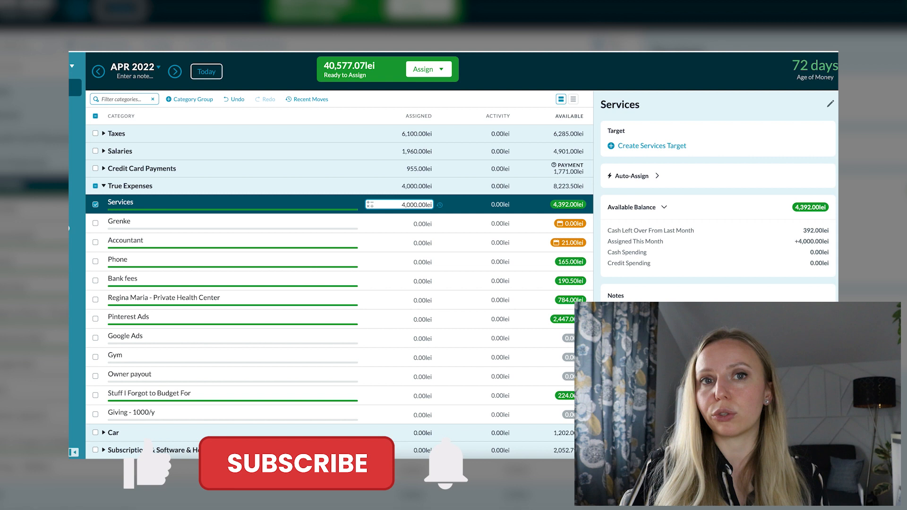
Assign 273 lei to Grenke and 475 lei to Accountant in the True Expenses group
left_click(397, 224)
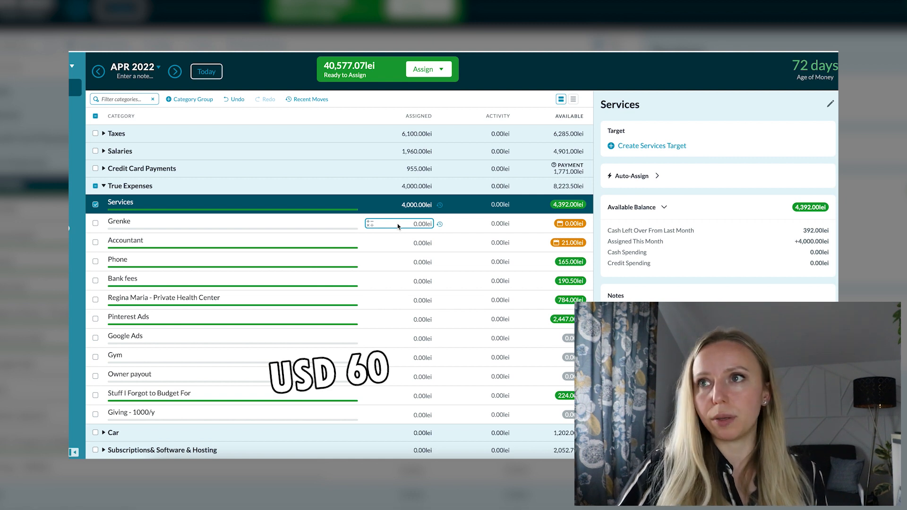
type("273")
left_click(409, 242)
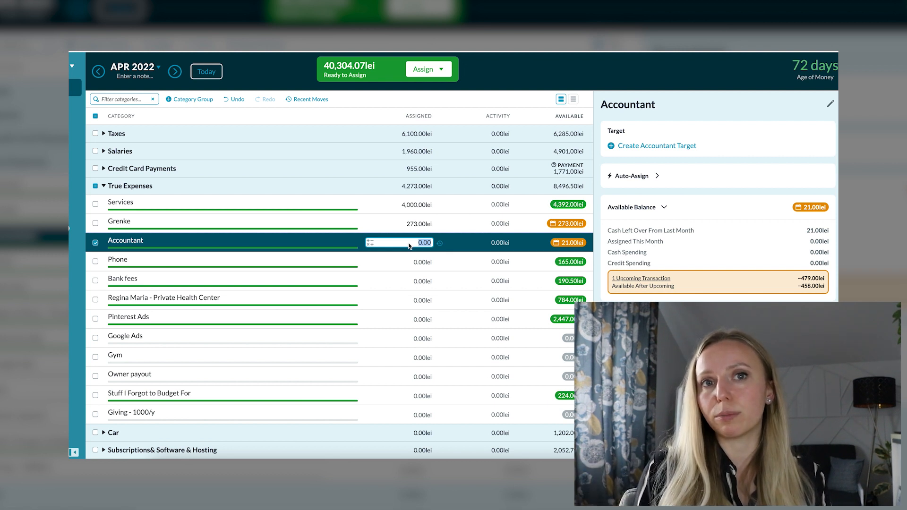
type("470")
key("BackSpace")
type("5")
key("Return")
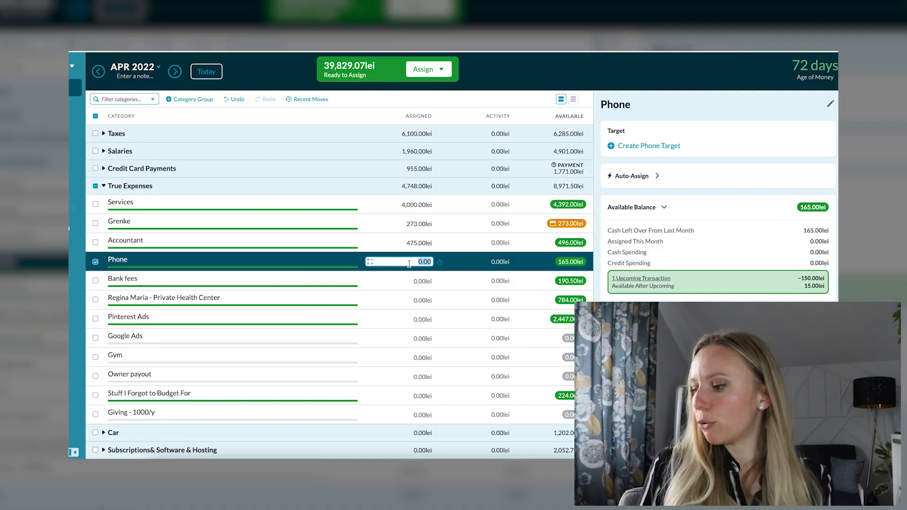
Assign 135 lei to Phone and 50 lei to Bank fees in the True Expenses group
type("135")
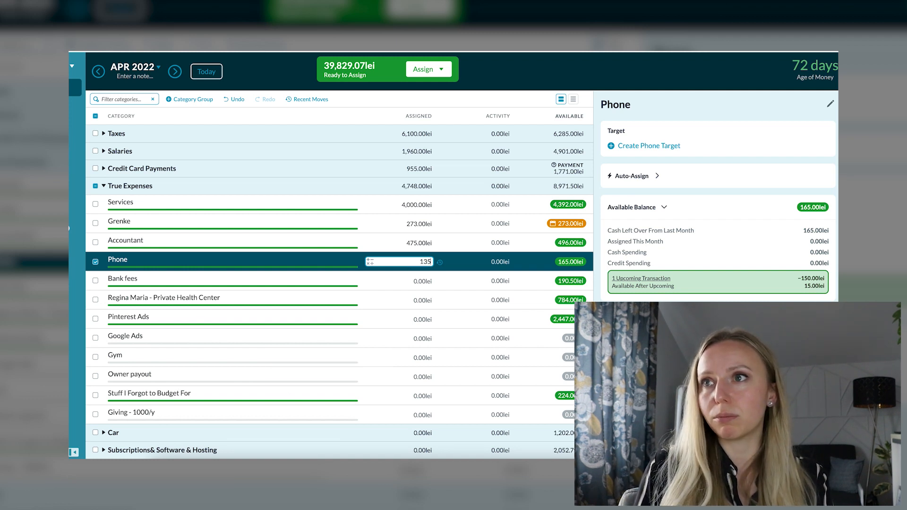
key("Return")
left_click(402, 280)
type("50")
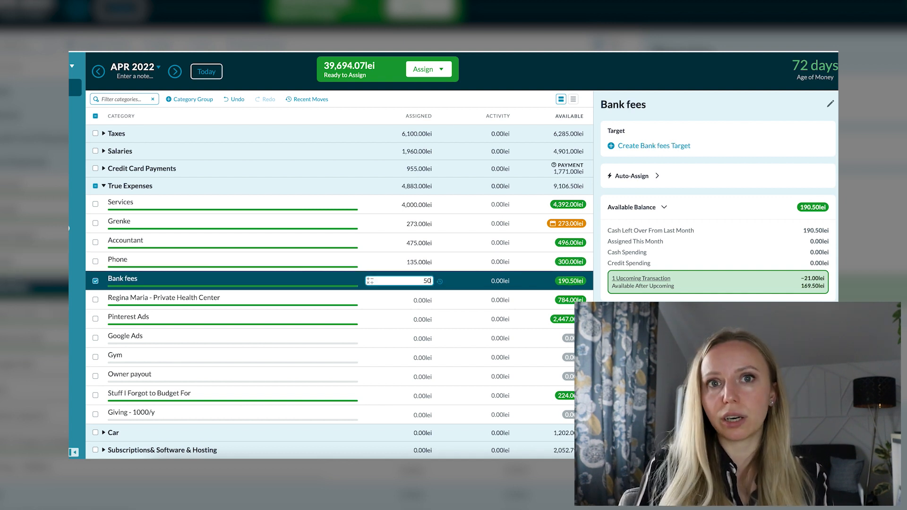
key("Return")
Assign 136 lei to Regina Maria - Private Health Center and 250 lei to Pinterest Ads
left_click(415, 301)
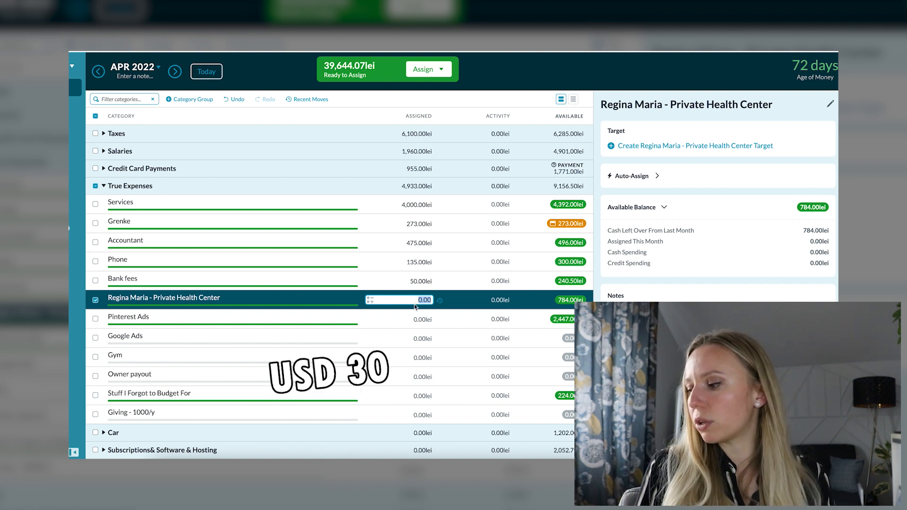
type("136")
key("Return")
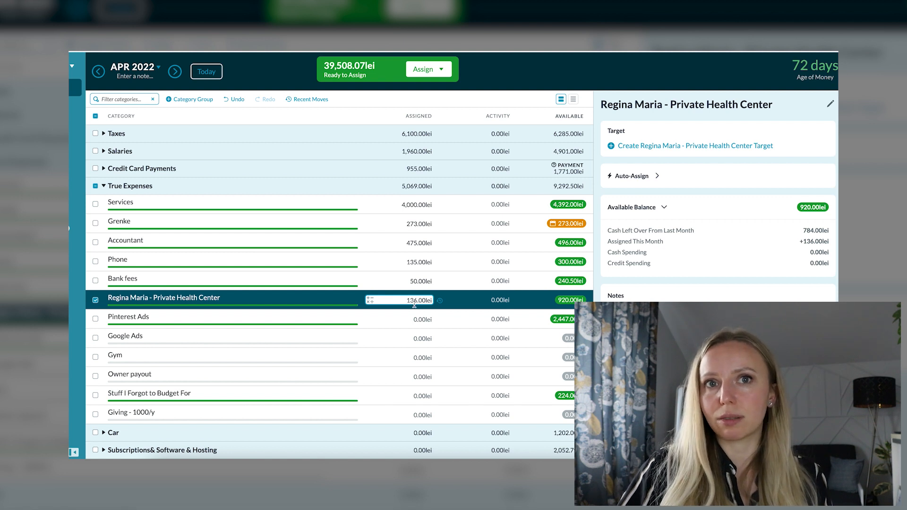
left_click(414, 319)
type("250")
key("Return")
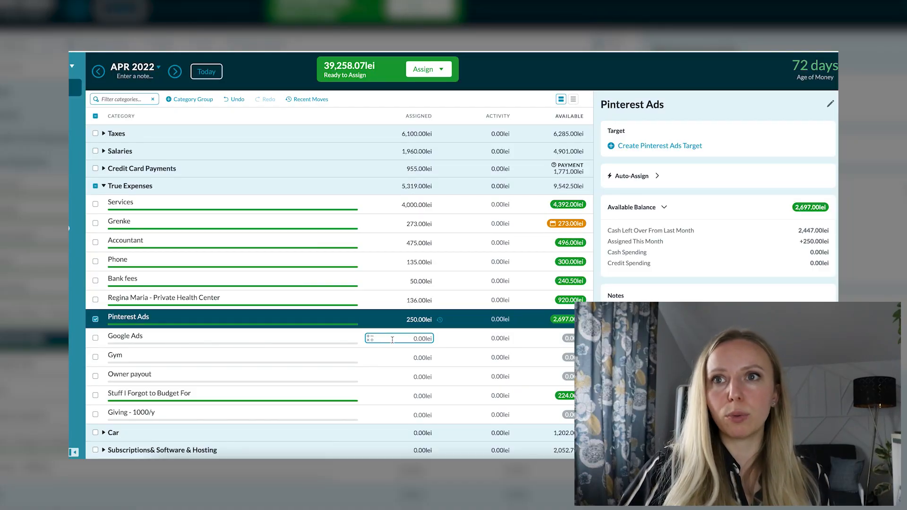
Assign 140 lei to the Gym category in the True Expenses group
scroll(392, 339, "down", 1)
left_click(396, 343)
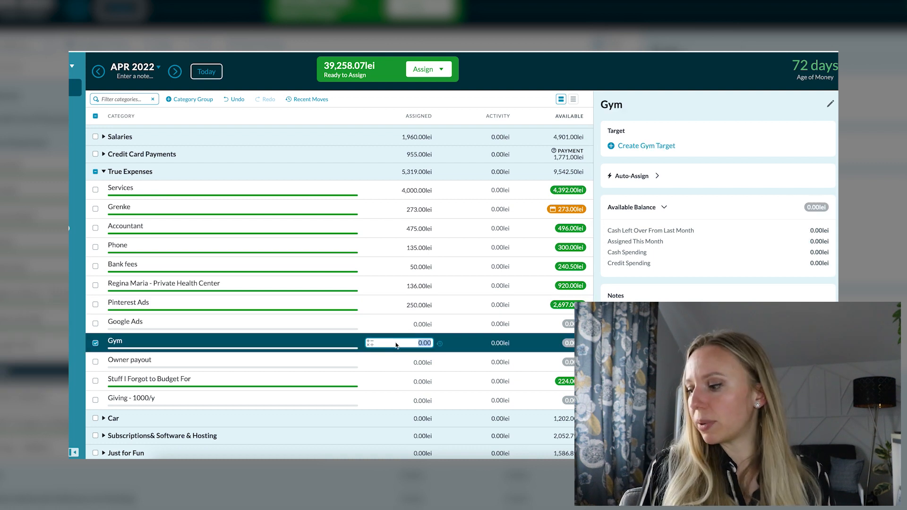
type("14")
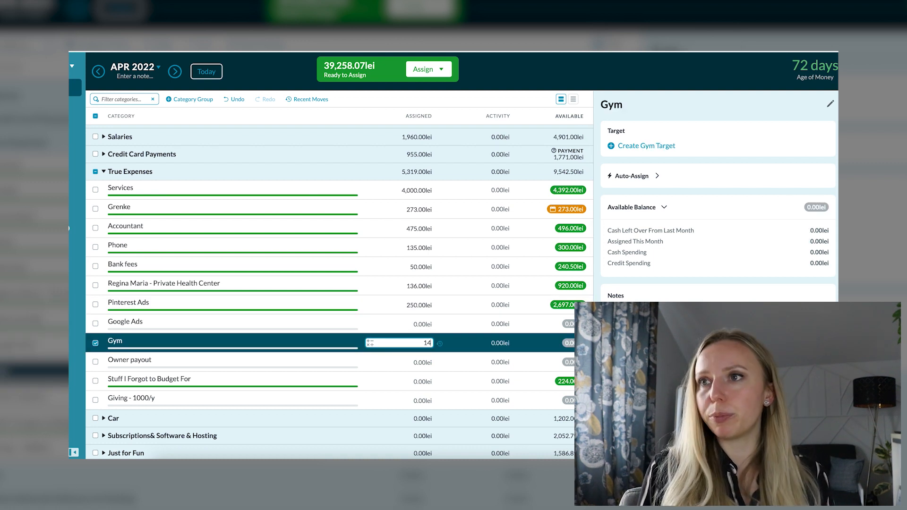
type("0.00lei")
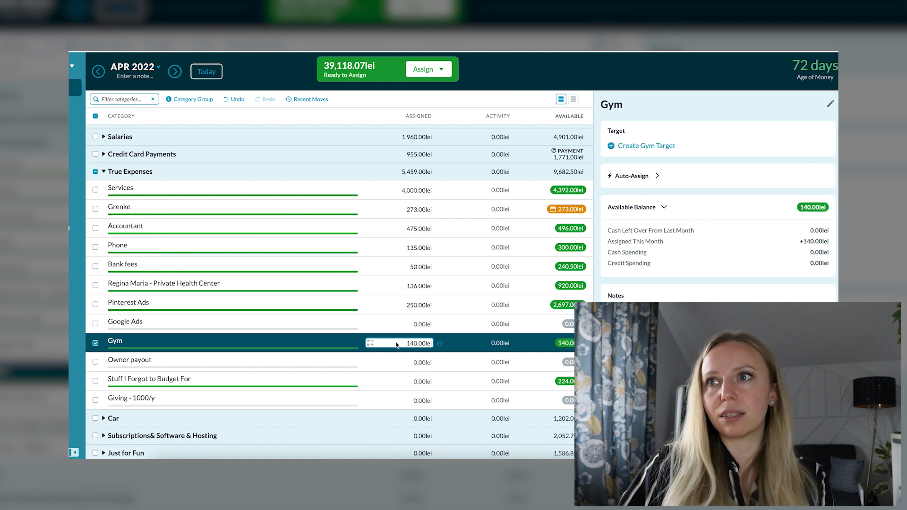
left_click(409, 362)
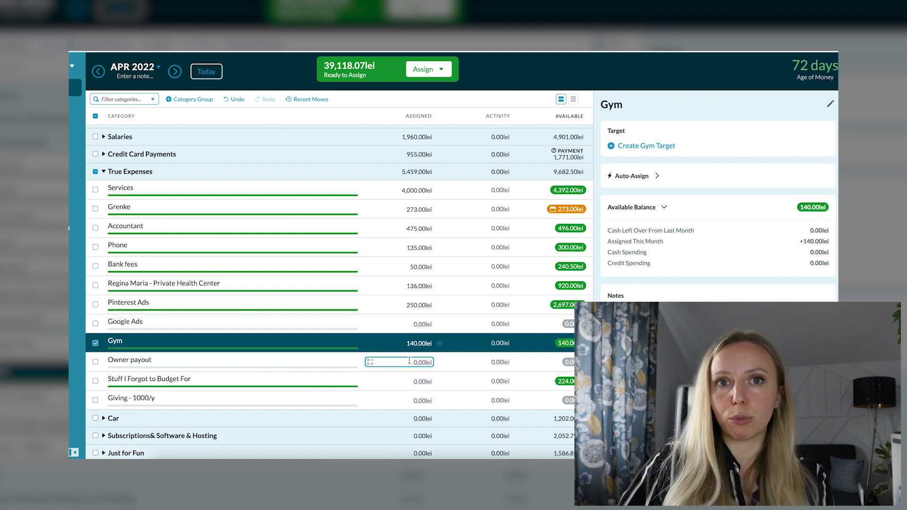
left_click(409, 361)
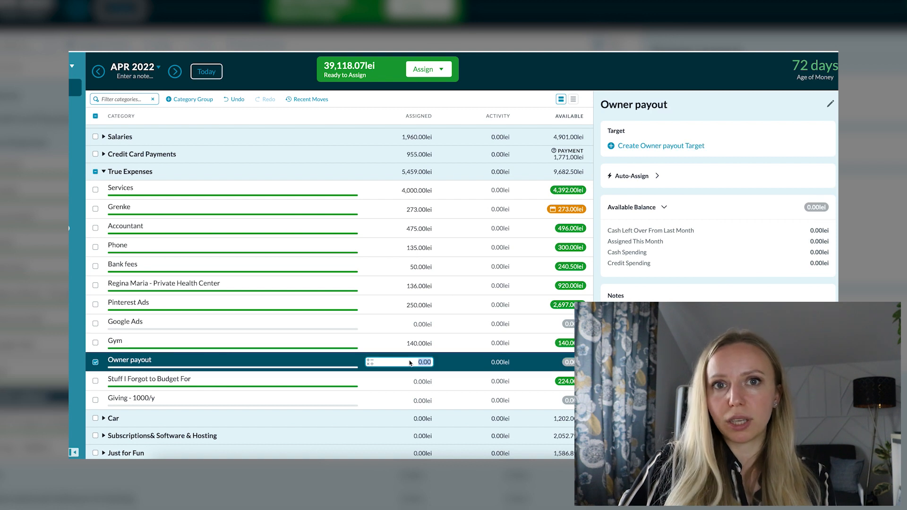
scroll(410, 363, "down", 1)
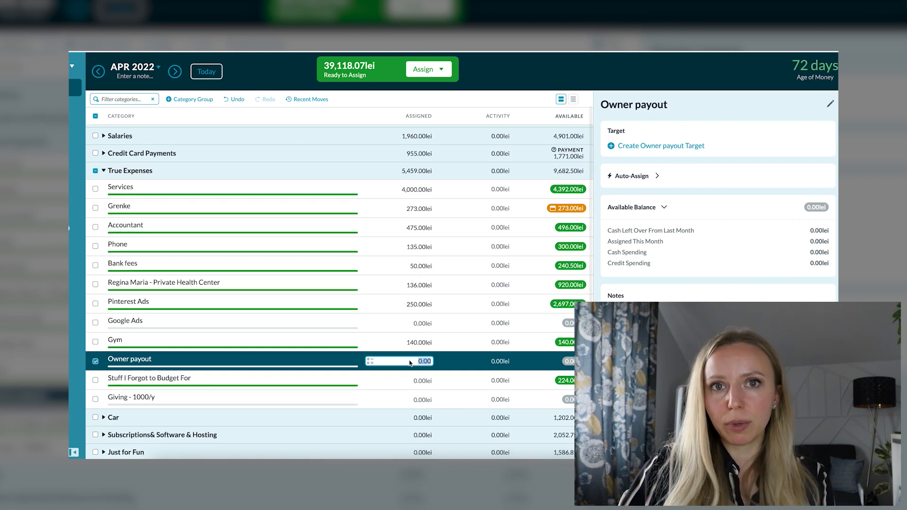
left_click(418, 381)
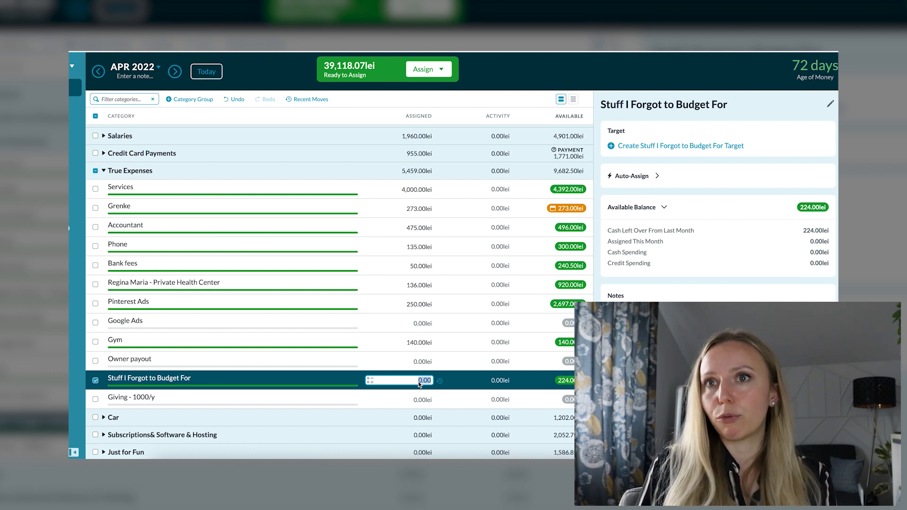
key("Up")
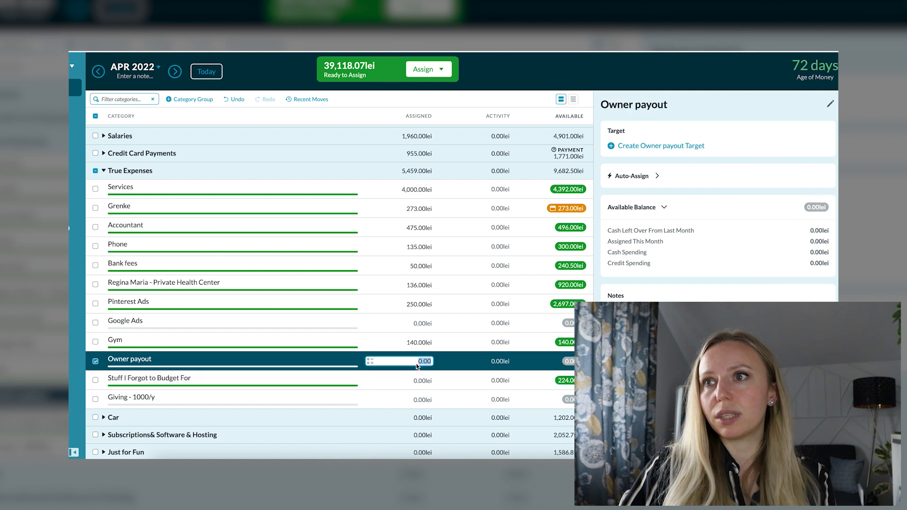
Assign 150 lei to Stuff I Forgot to Budget For and collapse the True Expenses group
left_click(423, 379)
type("150")
key("Return")
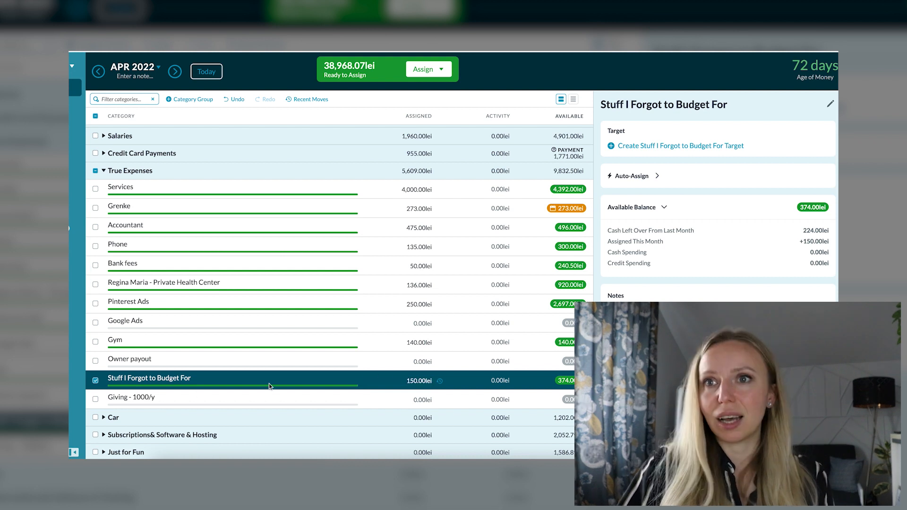
left_click(414, 401)
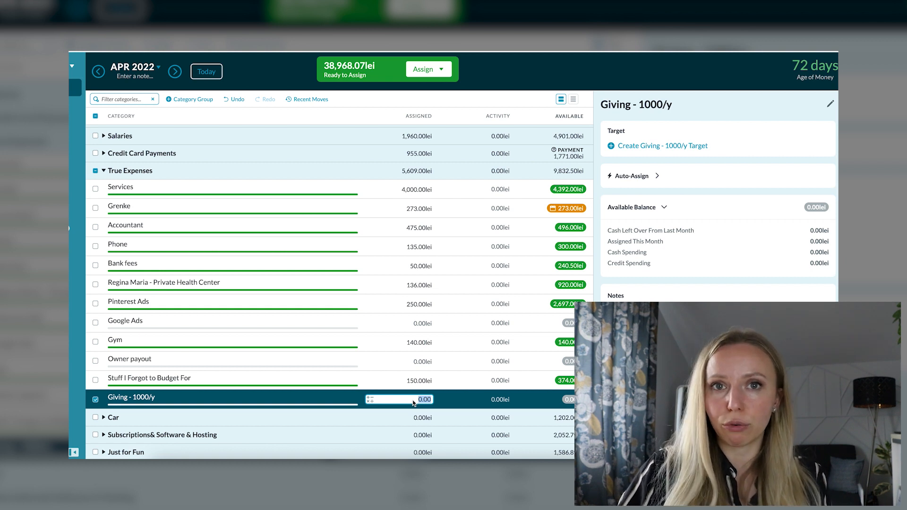
left_click(104, 170)
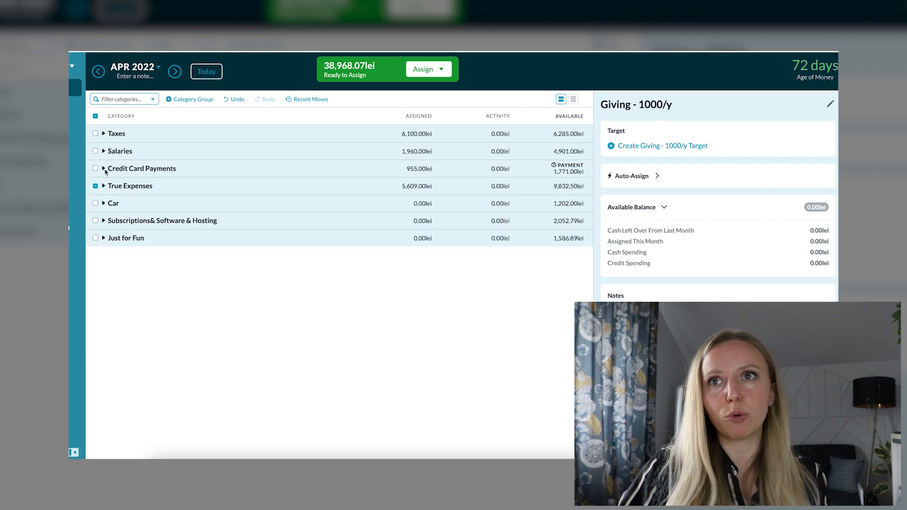
Assign 300 lei to the Diesel category in the Car group
left_click(103, 204)
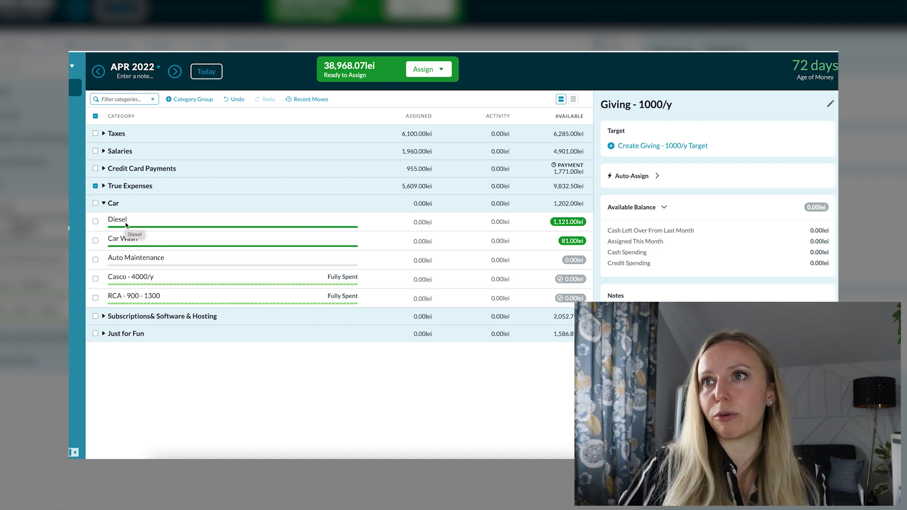
left_click(409, 224)
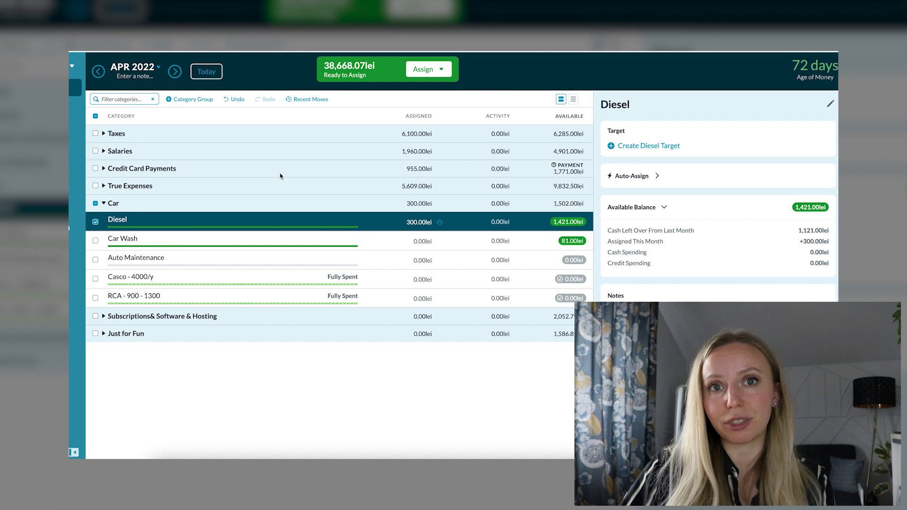
Assign 65 lei to the Car Wash category in the Car group
left_click(420, 241)
type("50")
key("Return")
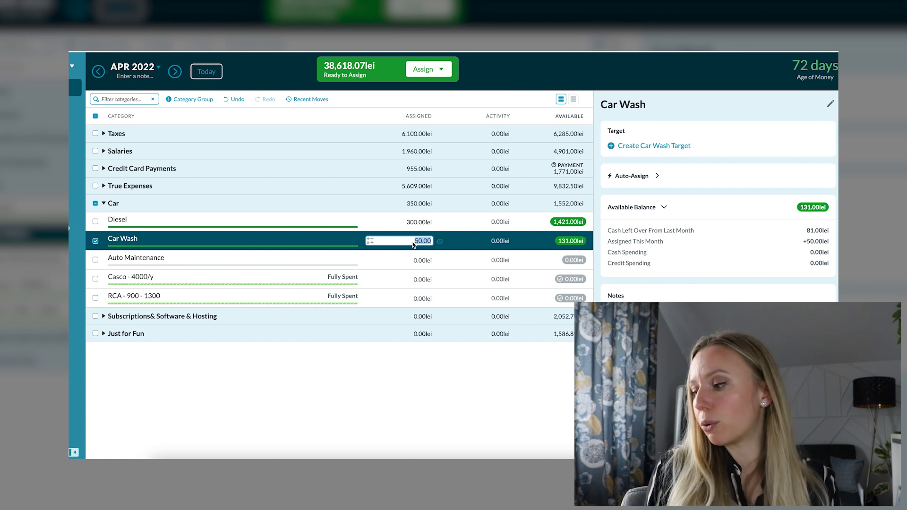
type("65")
key("Return")
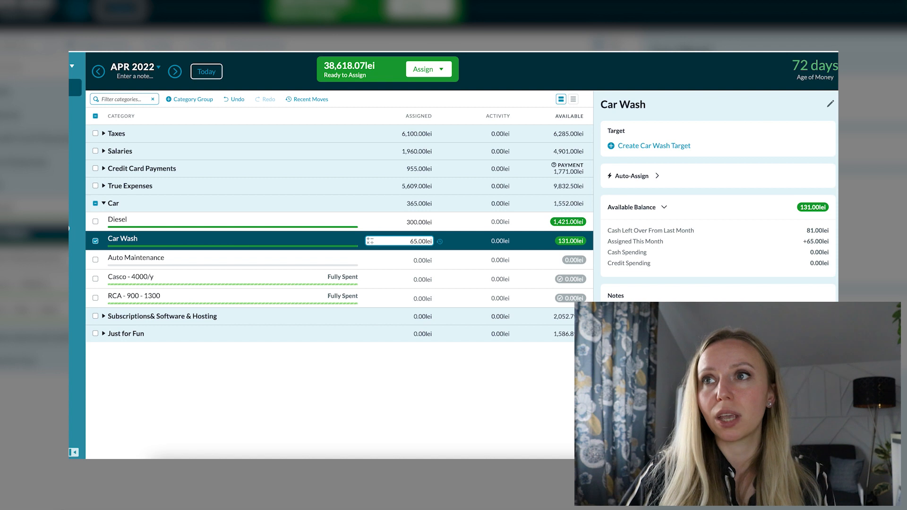
Assign 1000 lei to the Auto Maintenance category and collapse the Car group
left_click(415, 260)
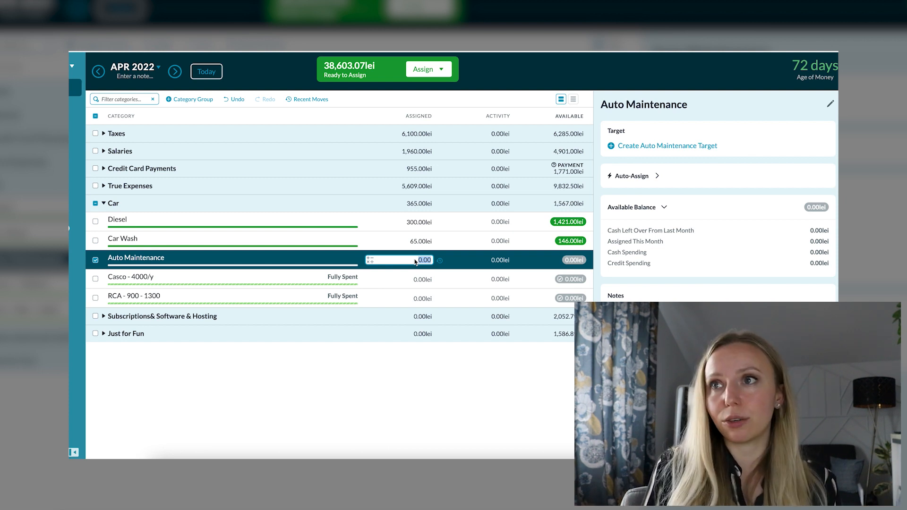
type("1000")
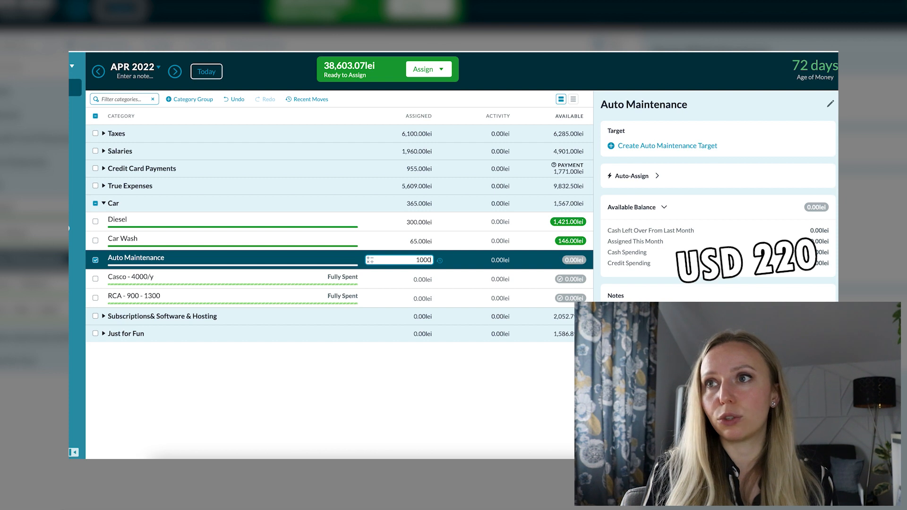
key("Return")
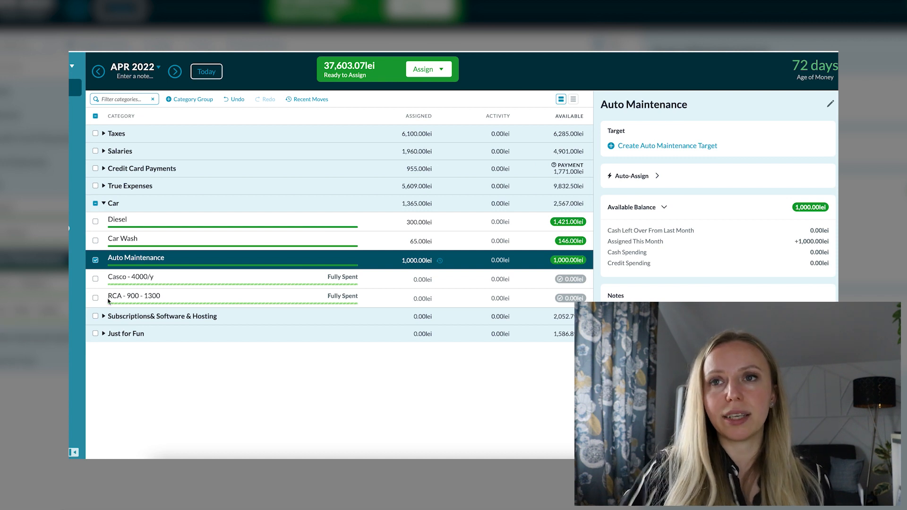
left_click_drag(125, 298, 124, 300)
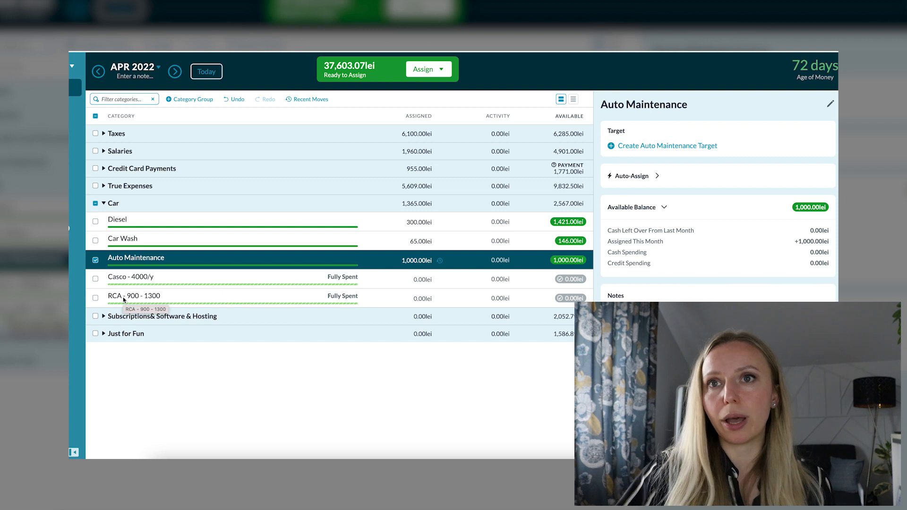
mouse_move(110, 281)
left_mouse_down()
mouse_move(132, 282)
mouse_move(120, 280)
left_mouse_up()
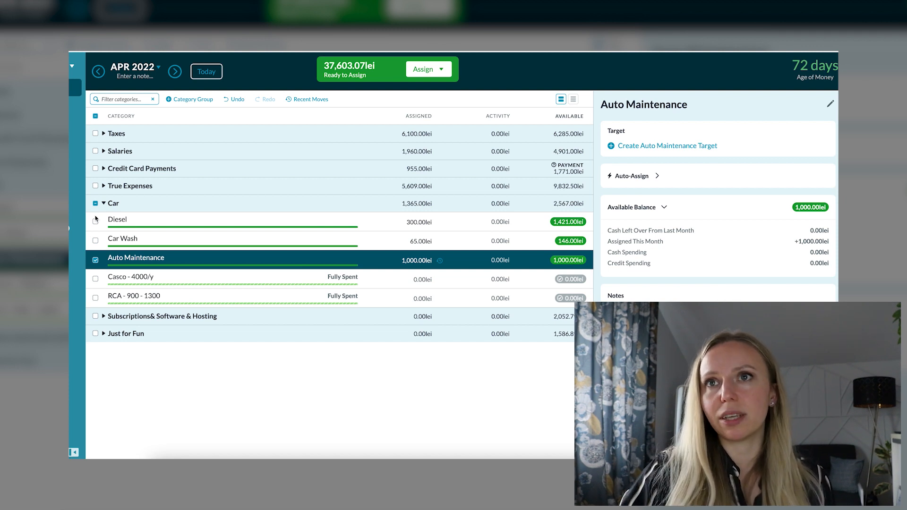
left_click(104, 204)
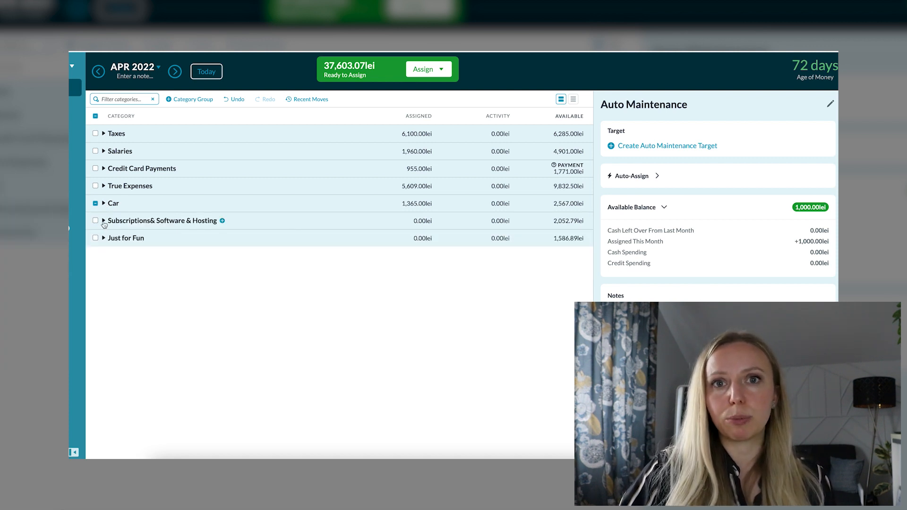
Assign 150 lei to Hubstaff and 180 lei to Nespresso in the Subscriptions & Software & Hosting group
left_click(104, 221)
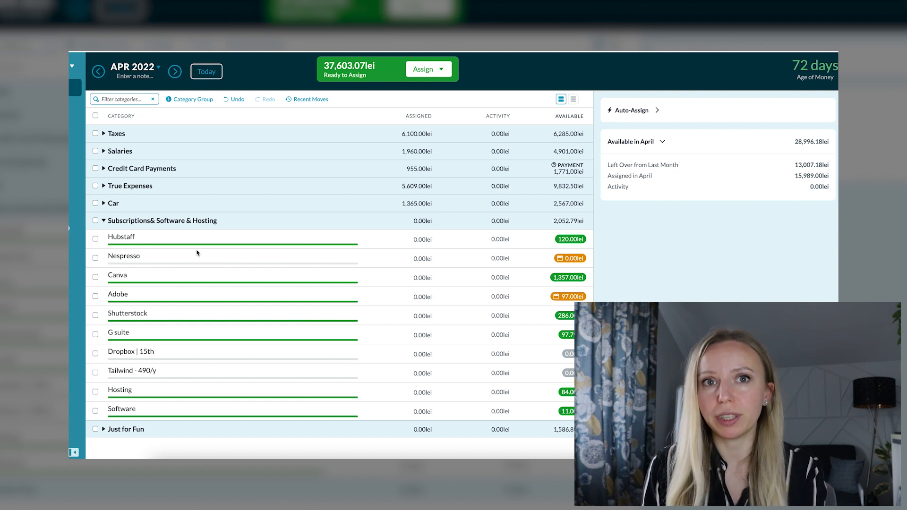
left_click(411, 240)
type("150")
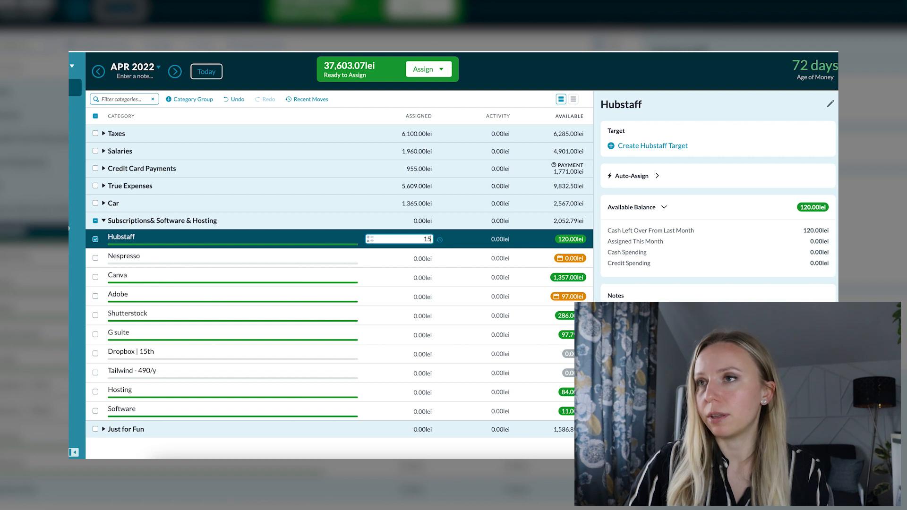
left_click(414, 258)
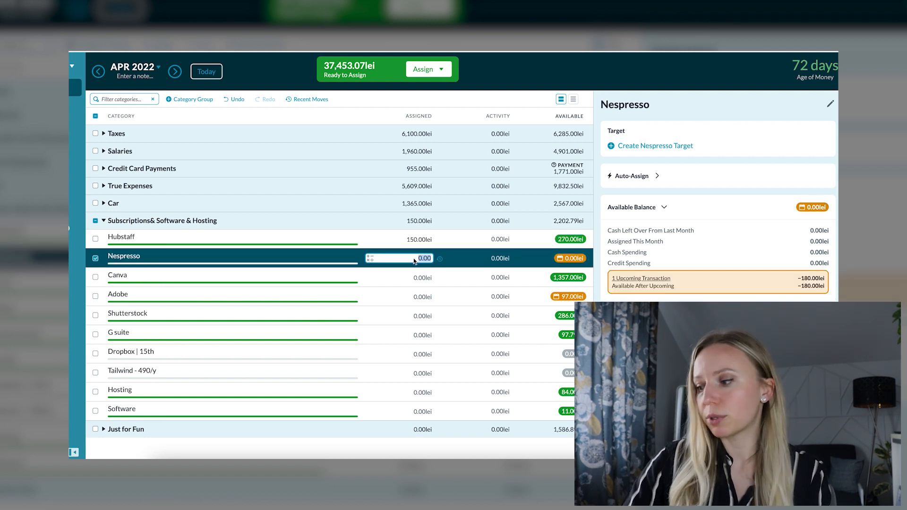
type("180")
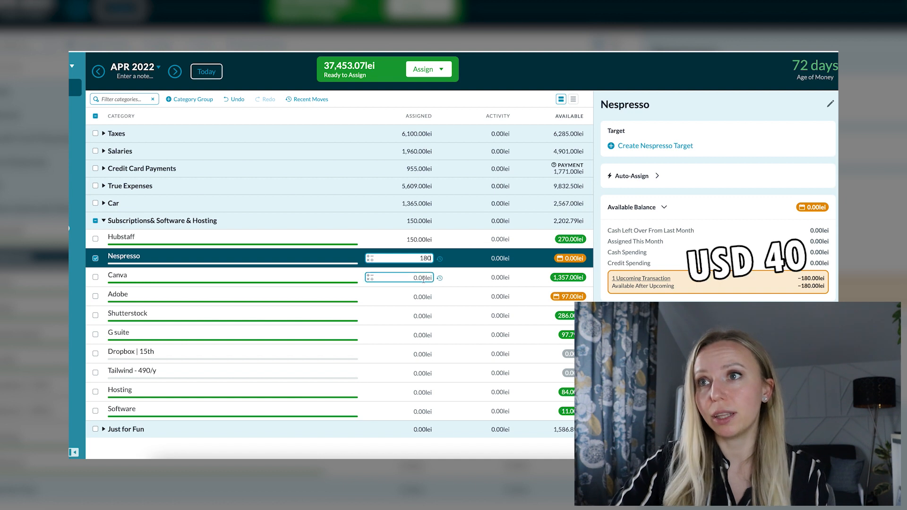
Assign 250 lei to the Canva category and 250 lei to the Adobe category
left_click(423, 278)
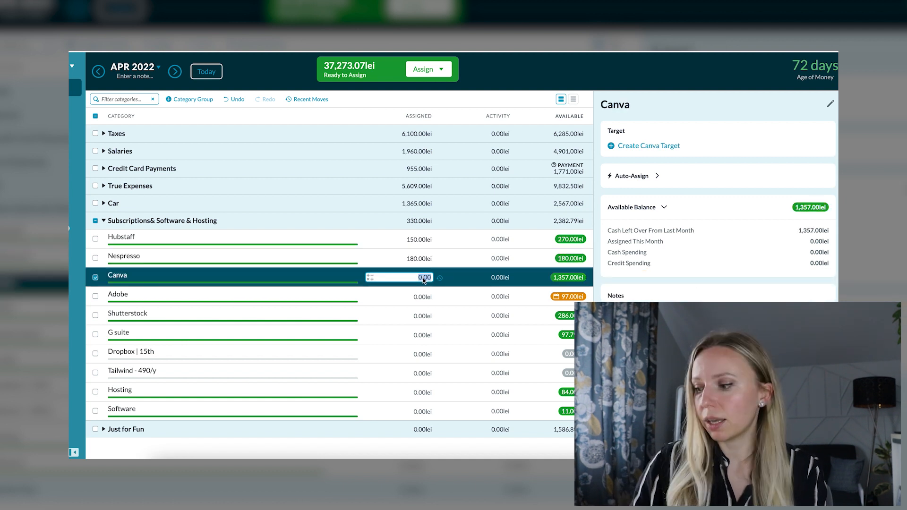
type("250")
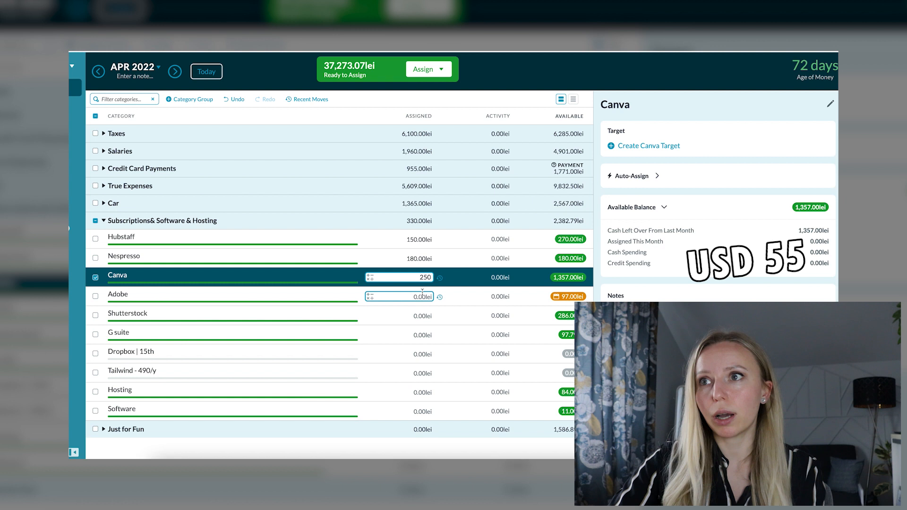
left_click(424, 296)
type("250")
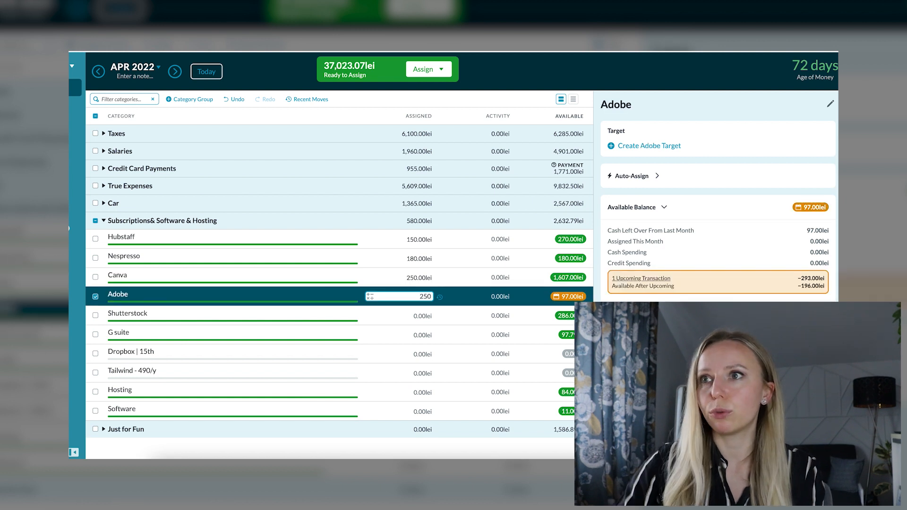
key("Return")
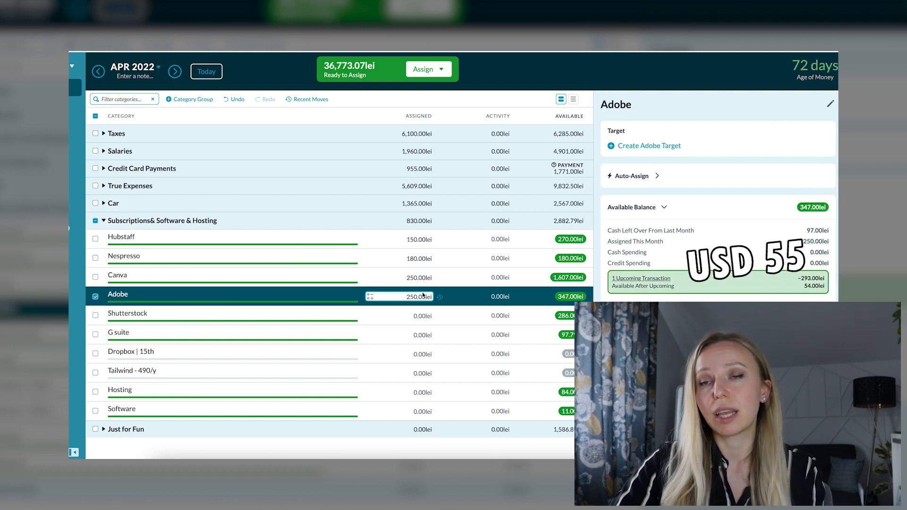
Assign 145 lei to the Shutterstock category and 25 lei to the G suite category
left_click(412, 315)
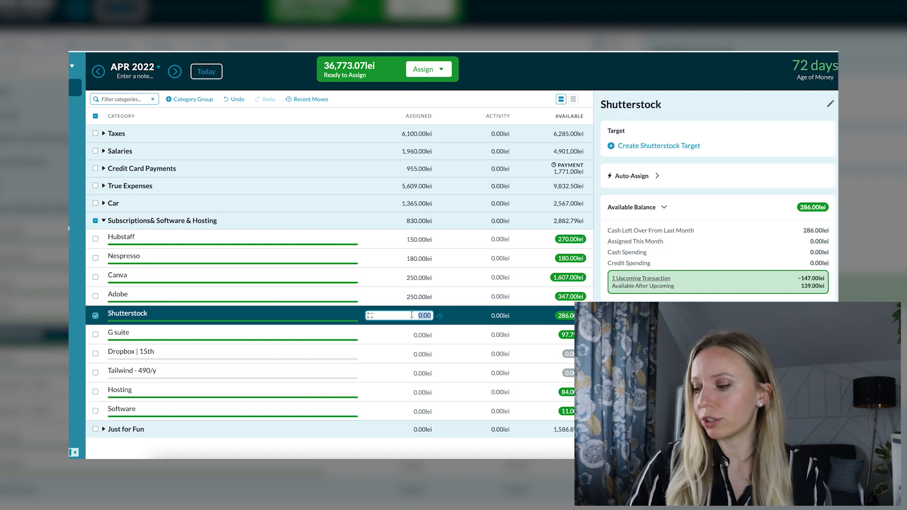
type("145")
left_click(411, 336)
type("25")
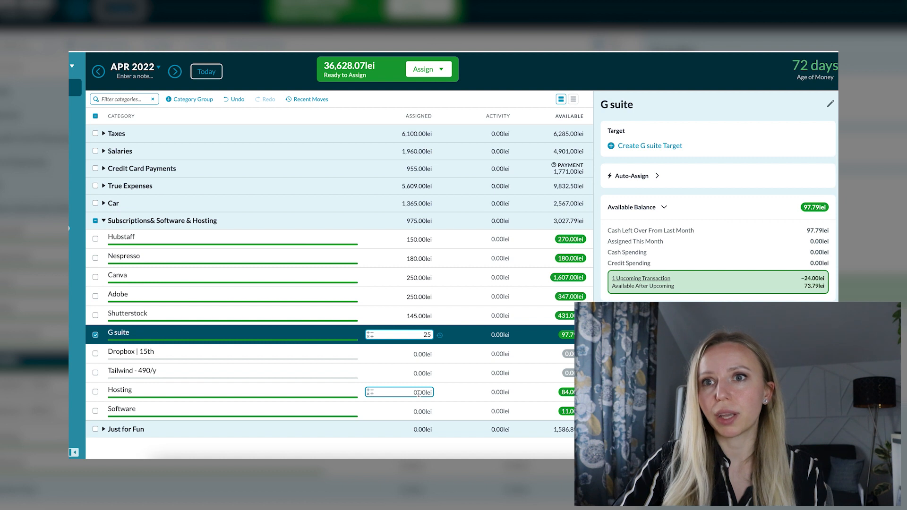
Assign 100 lei to the Software category and collapse the Subscriptions & Software & Hosting group
left_click(421, 411)
type("100")
key("Return")
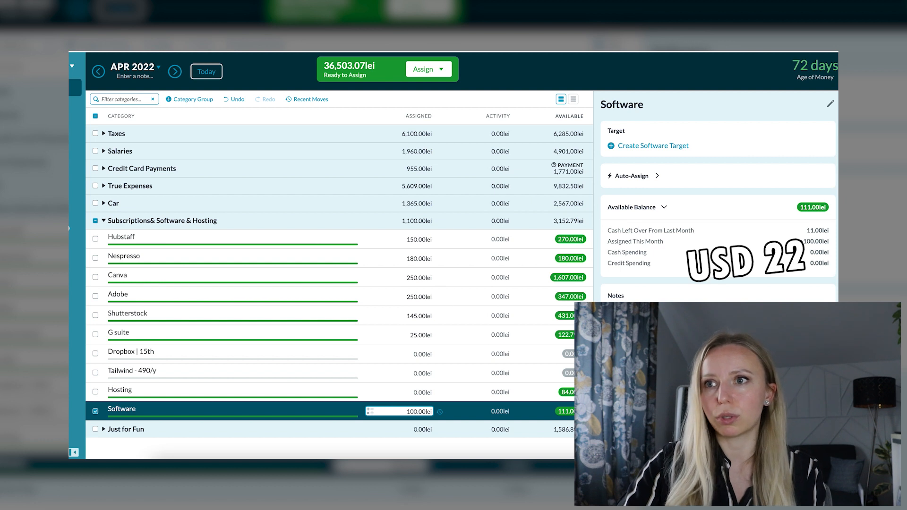
left_click(104, 221)
Assign 100 lei to the business attire category in the Just for Fun group
left_click(103, 238)
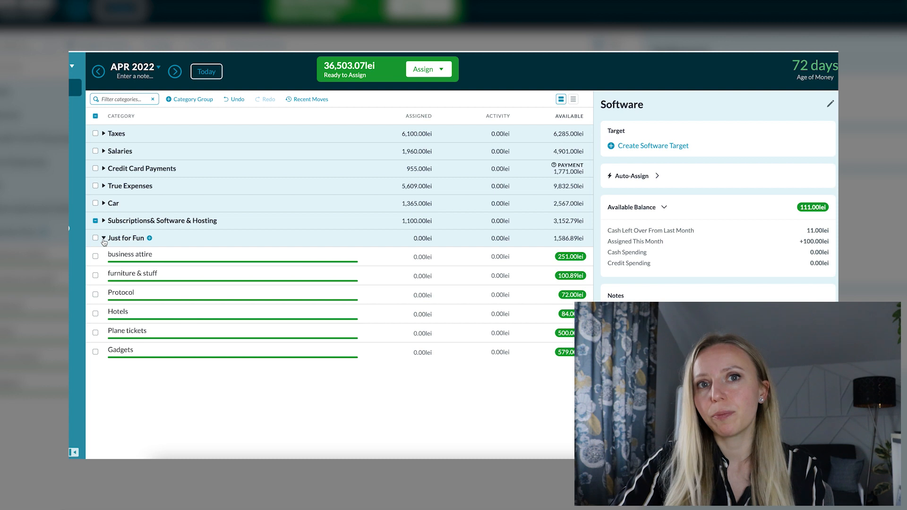
left_click(413, 257)
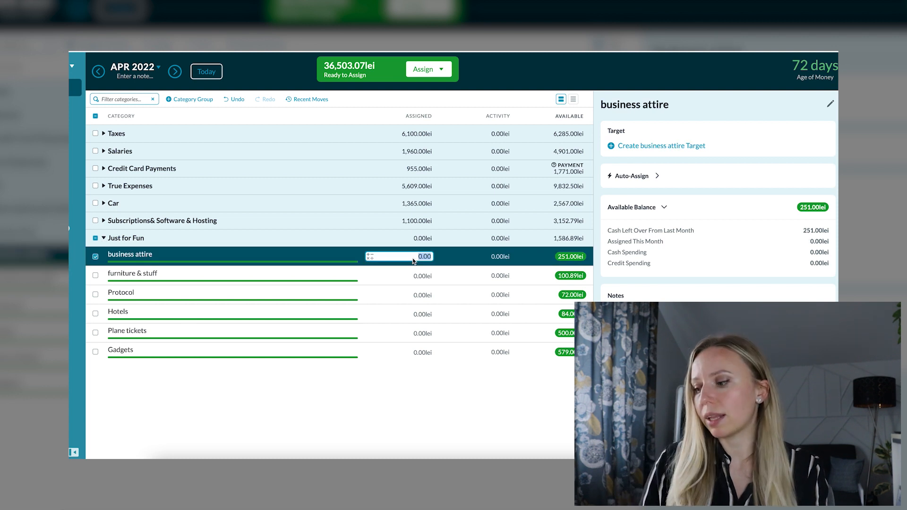
type("100")
key("Return")
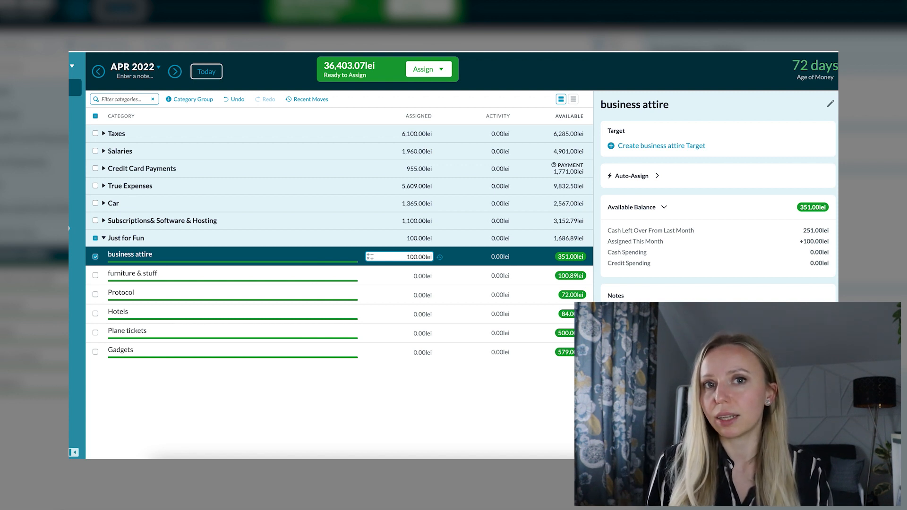
Assign 150 lei to Protocol and 250 lei to Hotels, leaving furniture & stuff unfunded
left_click(410, 276)
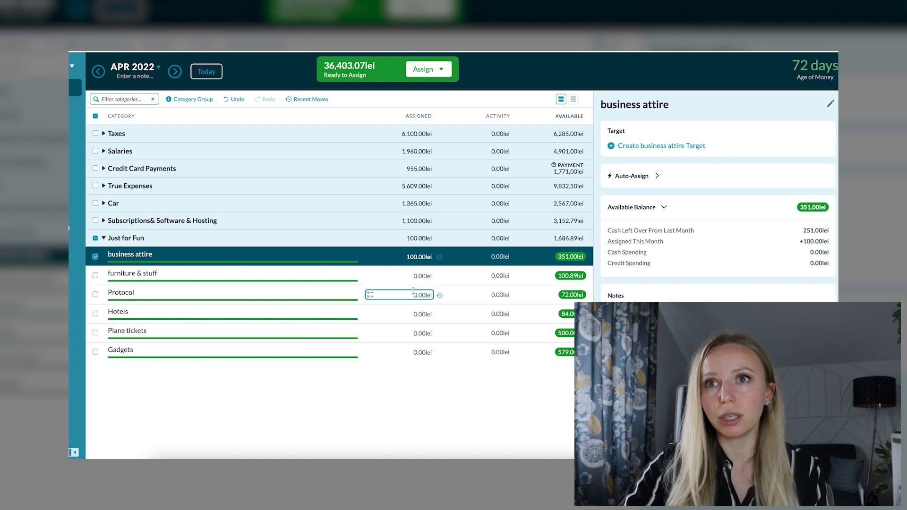
left_click(413, 290)
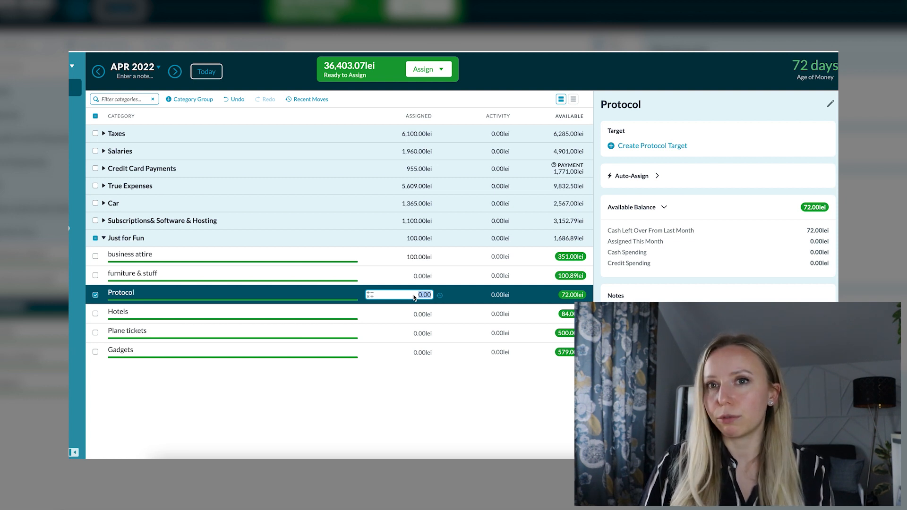
type("150")
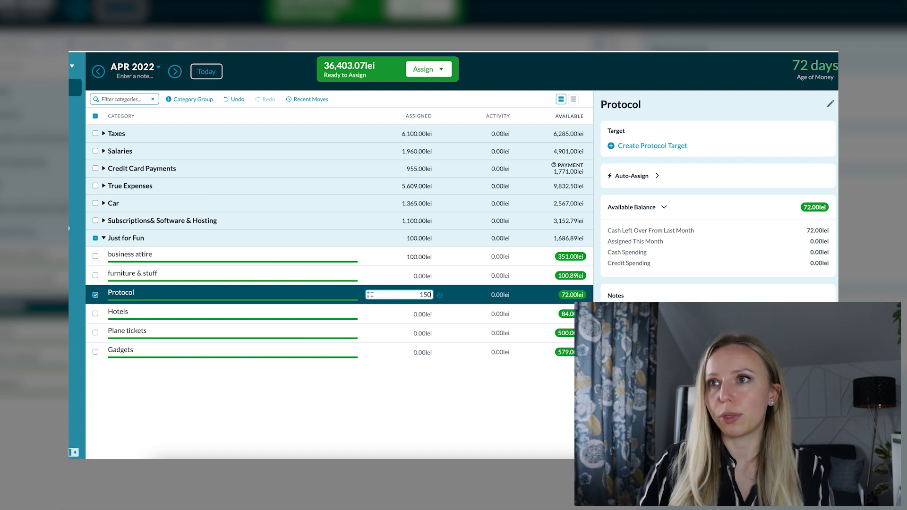
key("Return")
left_click(411, 314)
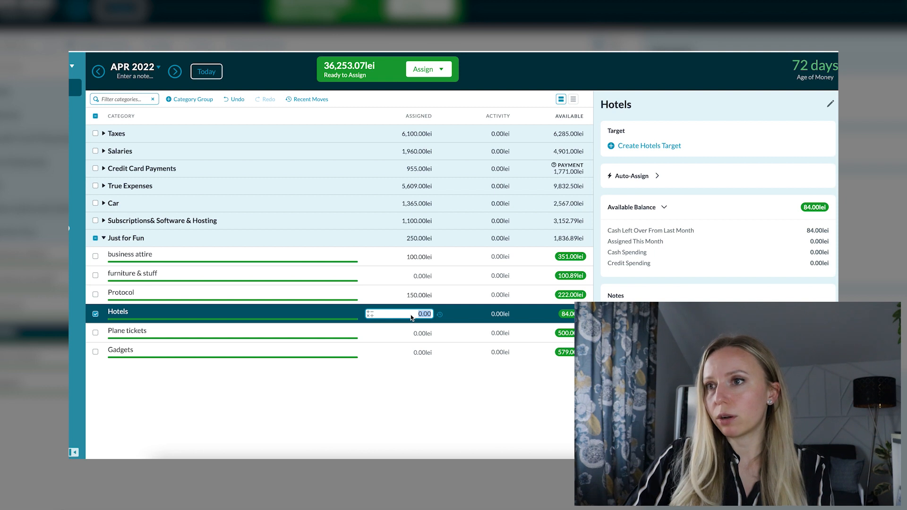
type("250")
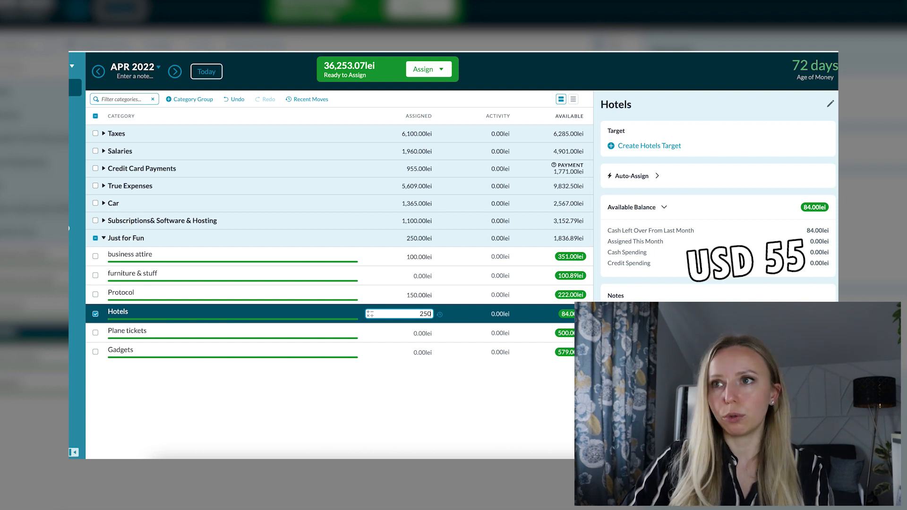
Assign 1000 lei to the Plane tickets category and 150 lei to the Gadgets category
left_click(417, 334)
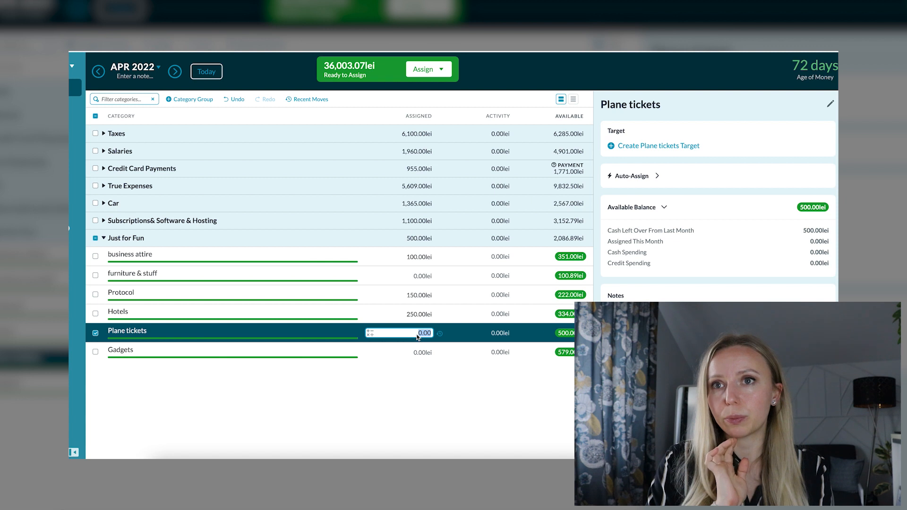
type("100")
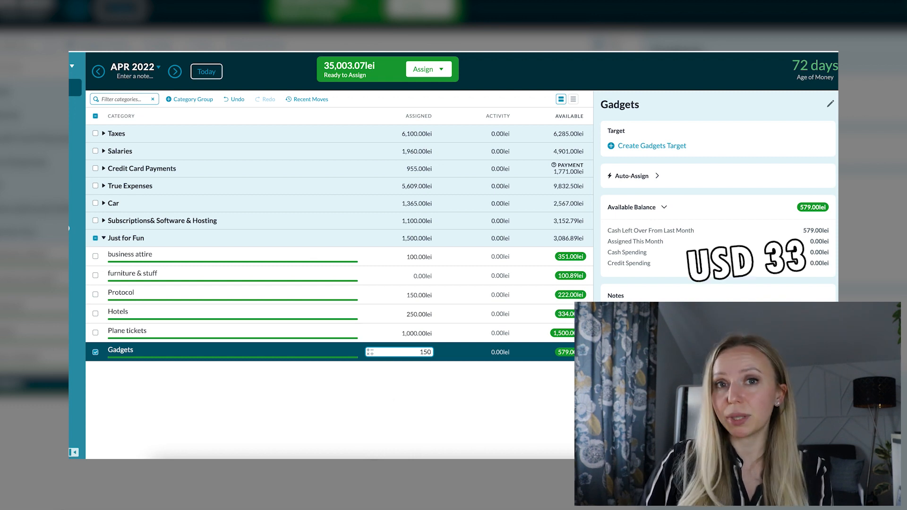
type("150")
key("Return")
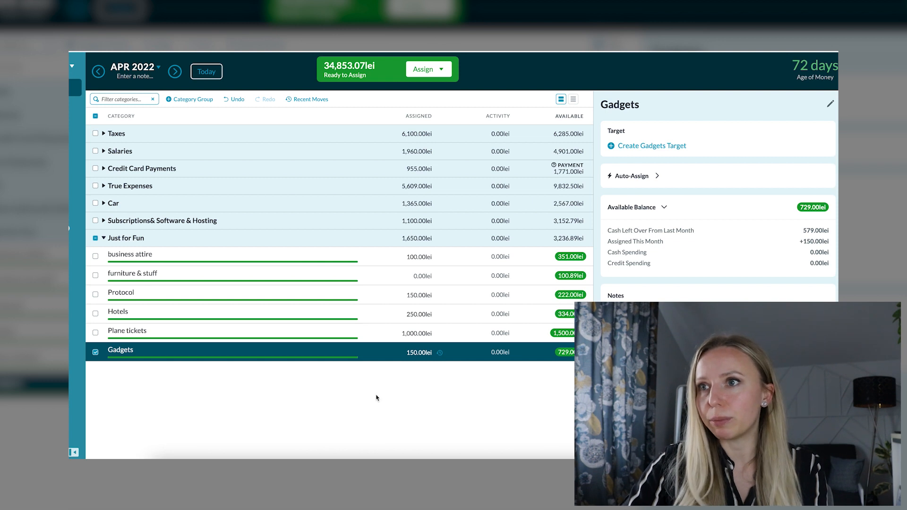
Collapse and deselect the Just for Fun group, and highlight the total assigned in April in the month summary
left_click(102, 238)
left_click(94, 238)
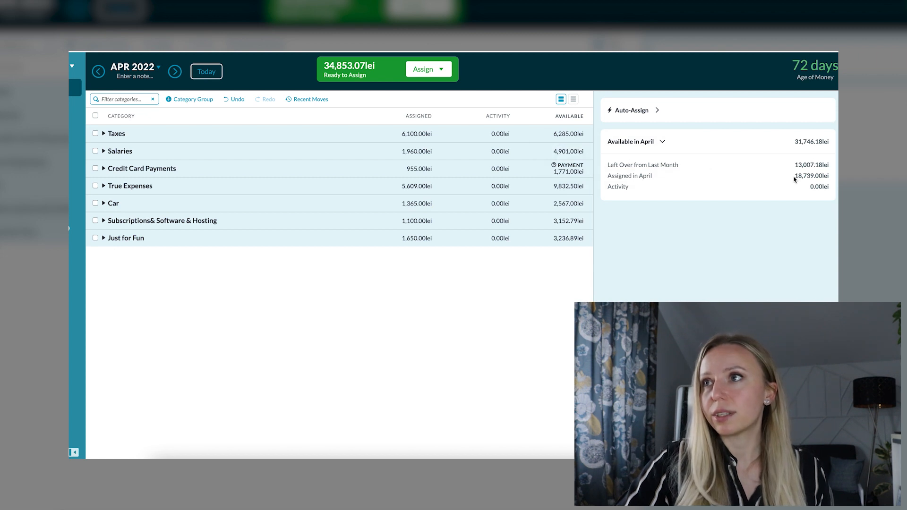
left_click_drag(794, 178, 834, 180)
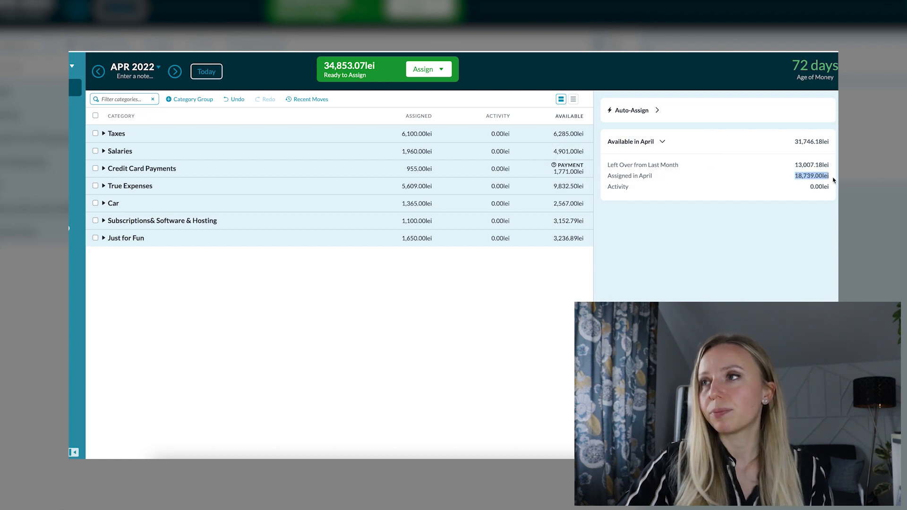